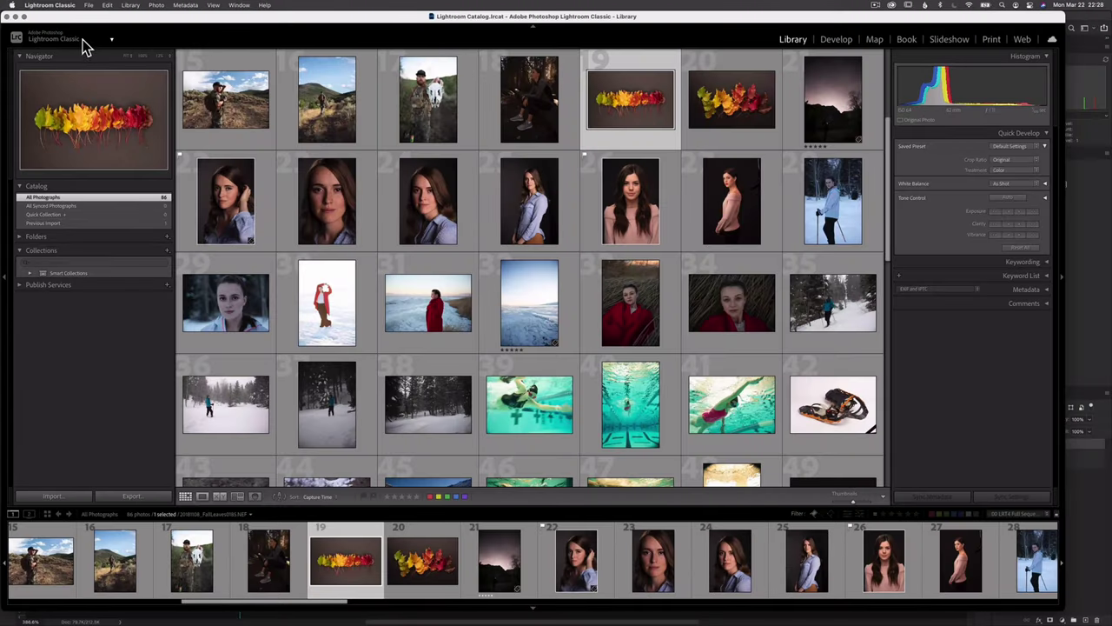
Bring up the identity plate's context menu from the top-left corner of the Library.
{"action": "right_click", "coordinate": [85, 35]}
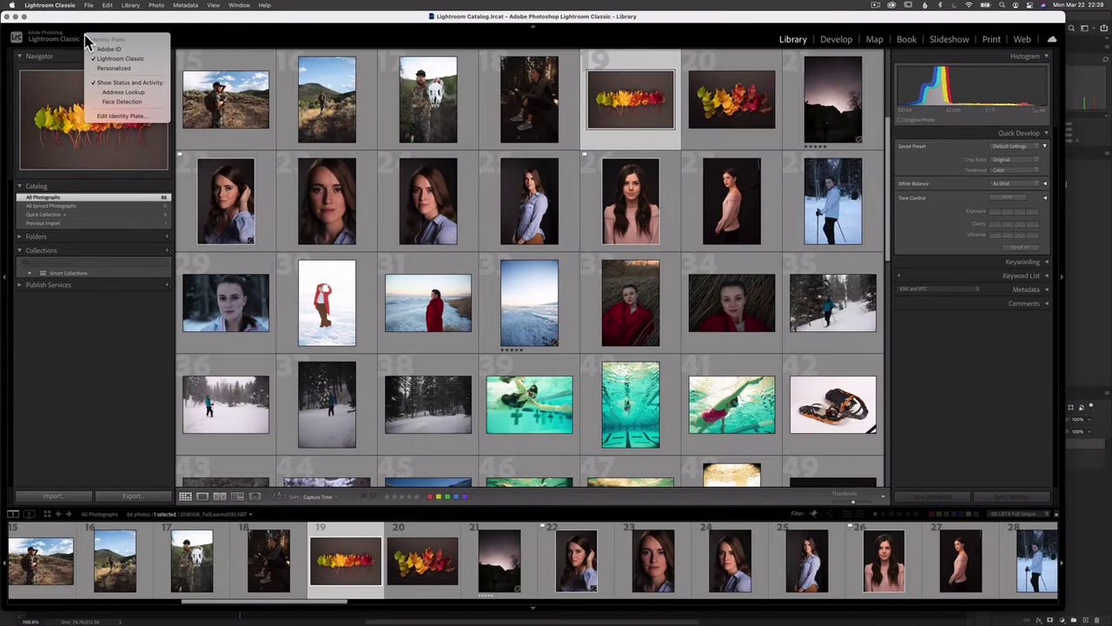
In the Identity Plate Editor, try the Adobe ID plate, revert to Lightroom Classic, then pick Personalized.
{"action": "left_click", "coordinate": [121, 117]}
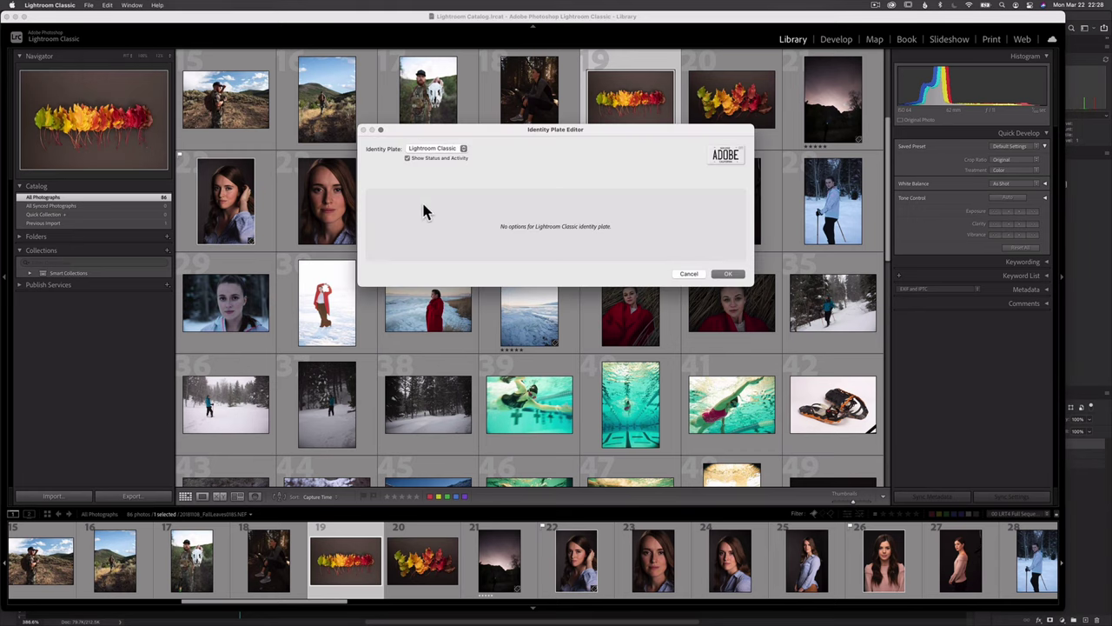
{"action": "left_click", "coordinate": [463, 149]}
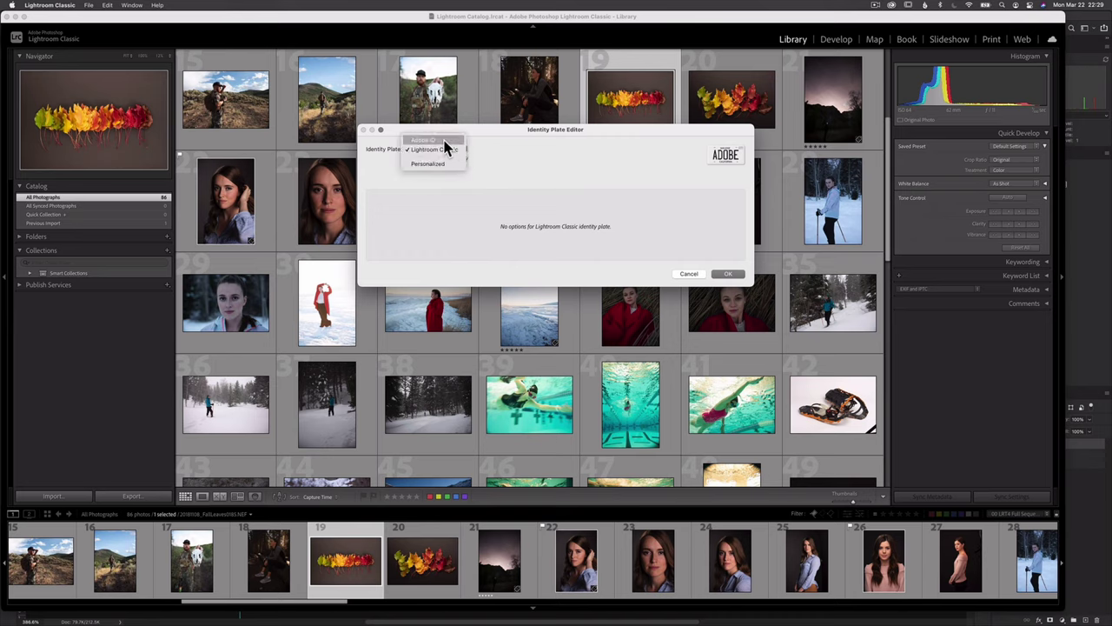
{"action": "left_click", "coordinate": [426, 139]}
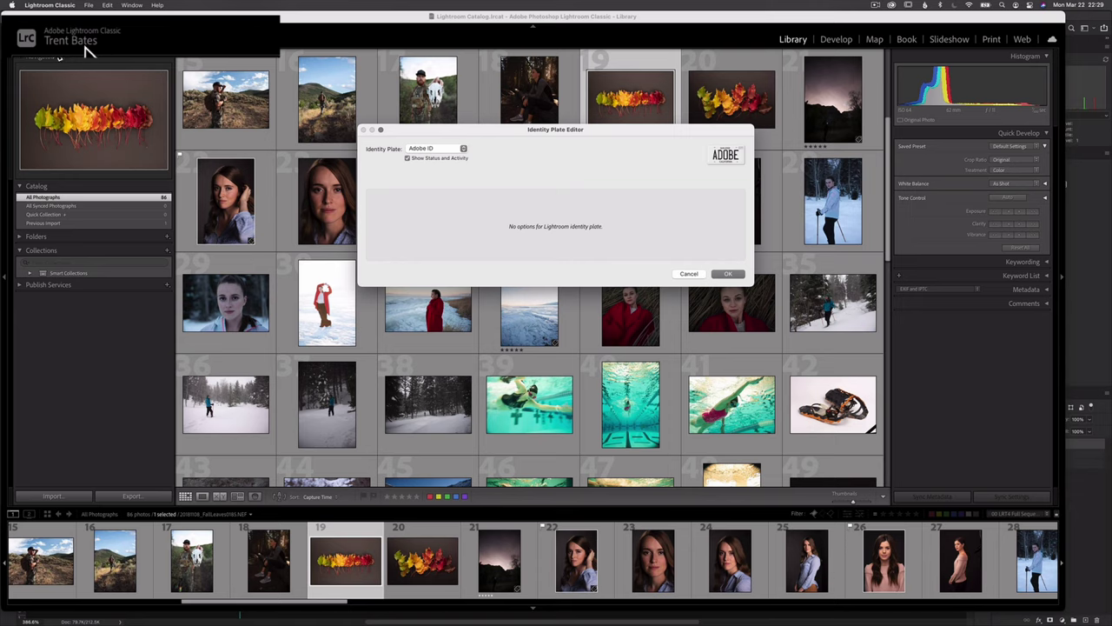
{"action": "left_click", "coordinate": [464, 149]}
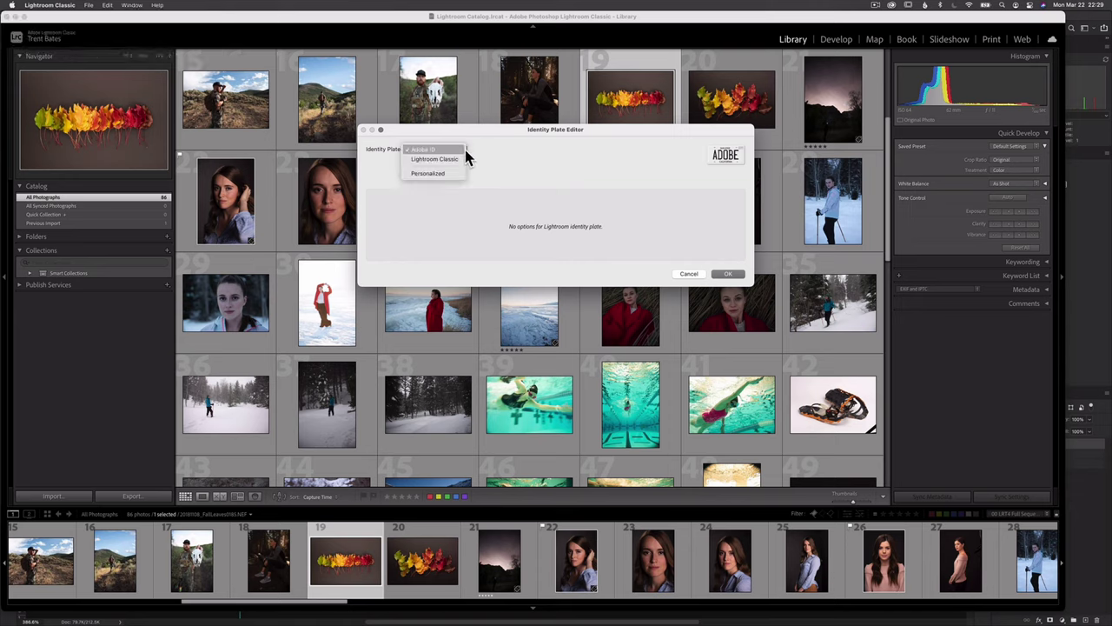
{"action": "left_click", "coordinate": [465, 162]}
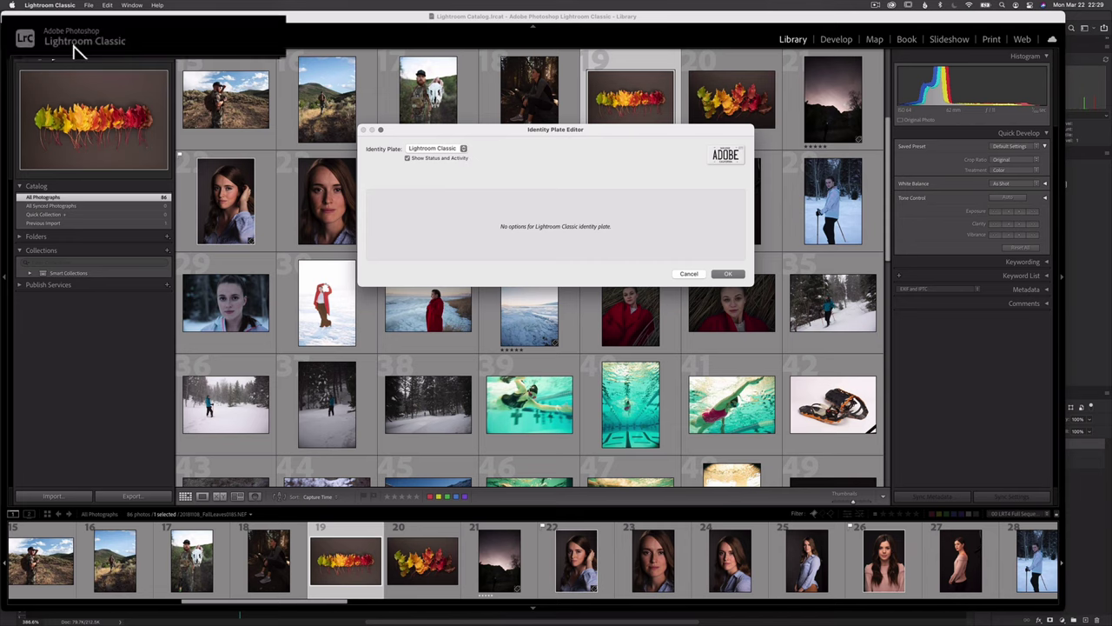
{"action": "left_click", "coordinate": [464, 149]}
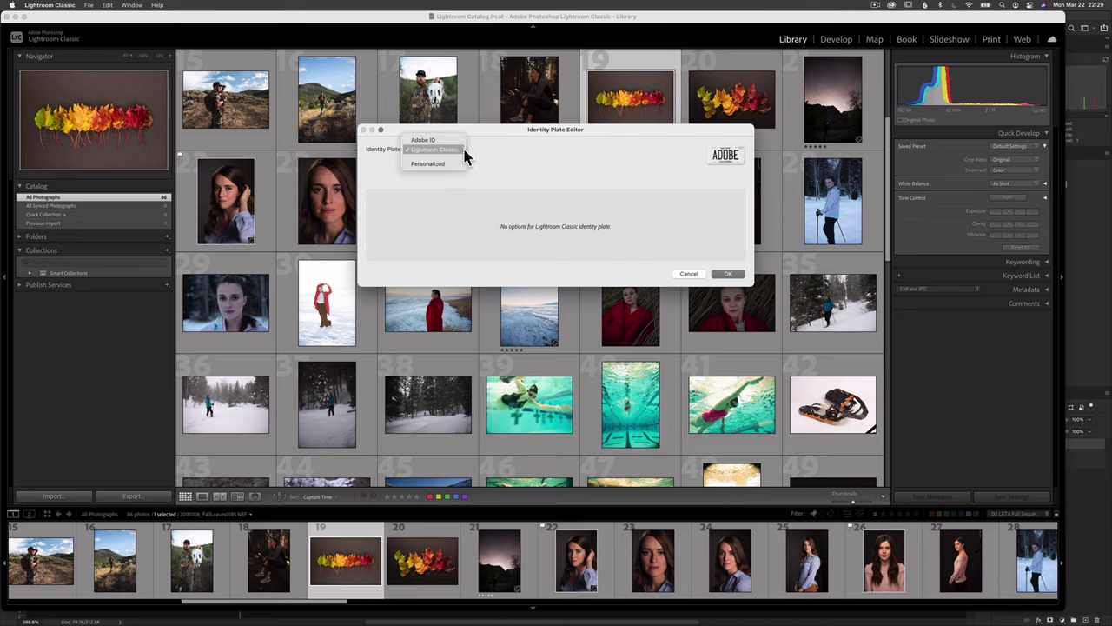
{"action": "left_click", "coordinate": [454, 164]}
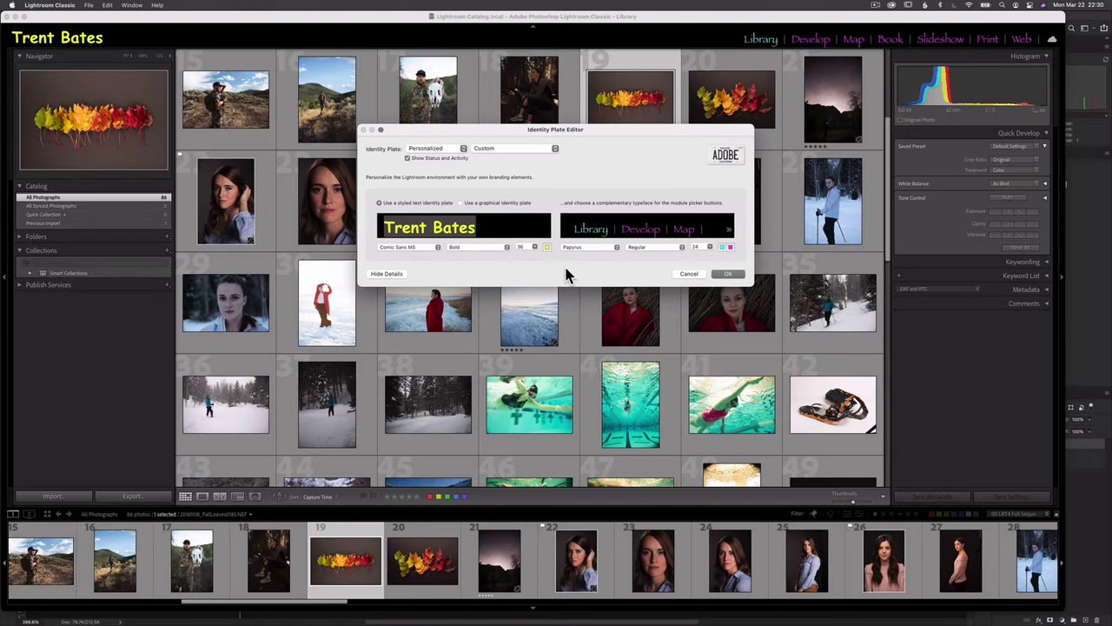
Replace the plate text with the owner's name in Comic Sans MS, trying size 48 before settling on 36.
{"action": "left_click_drag", "start_coordinate": [483, 227], "coordinate": [370, 226]}
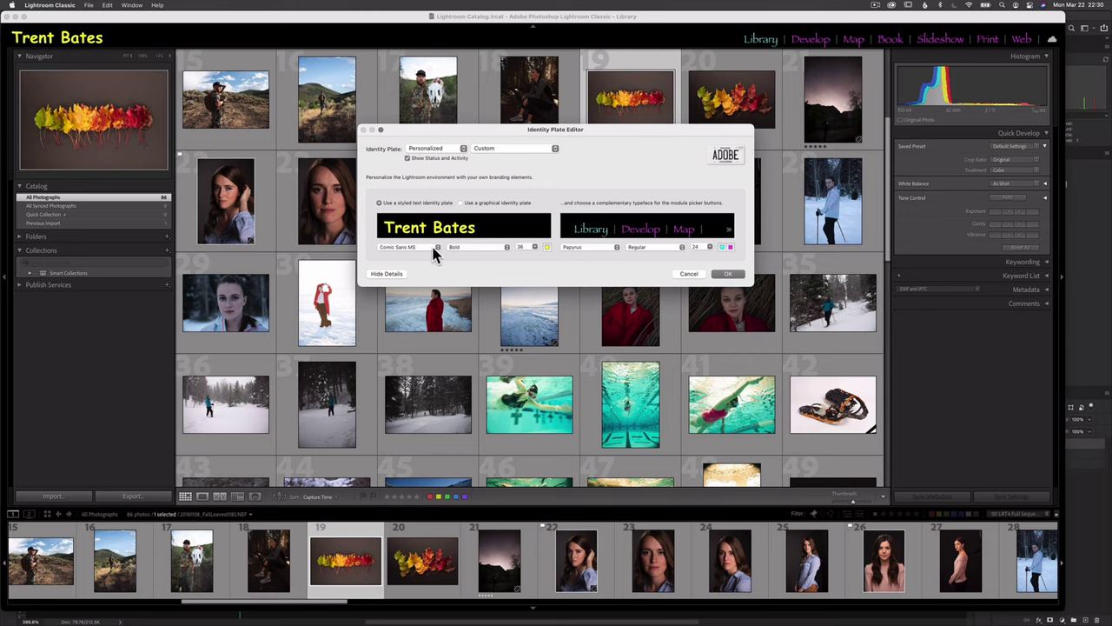
{"action": "left_click", "coordinate": [435, 247]}
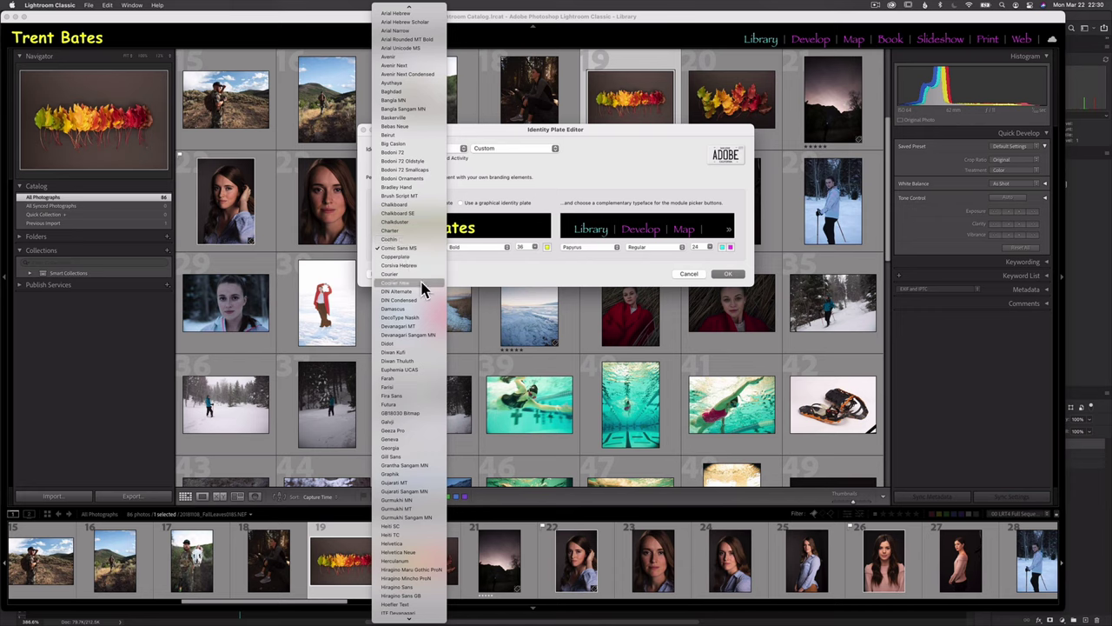
{"action": "left_click", "coordinate": [482, 290]}
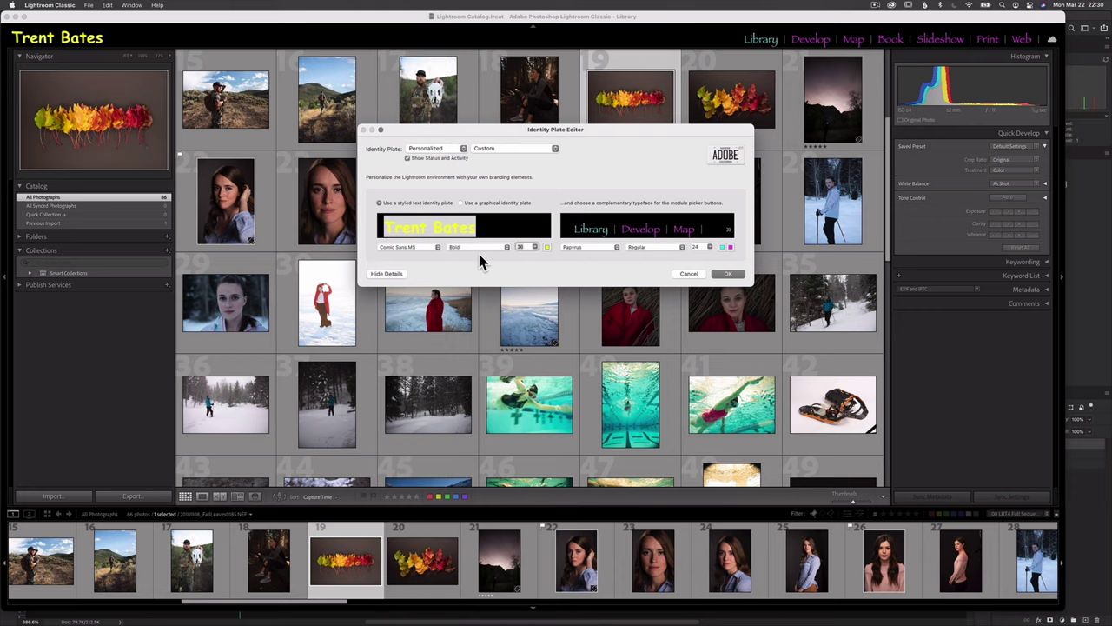
{"action": "left_click", "coordinate": [535, 248]}
{"action": "left_click", "coordinate": [533, 262]}
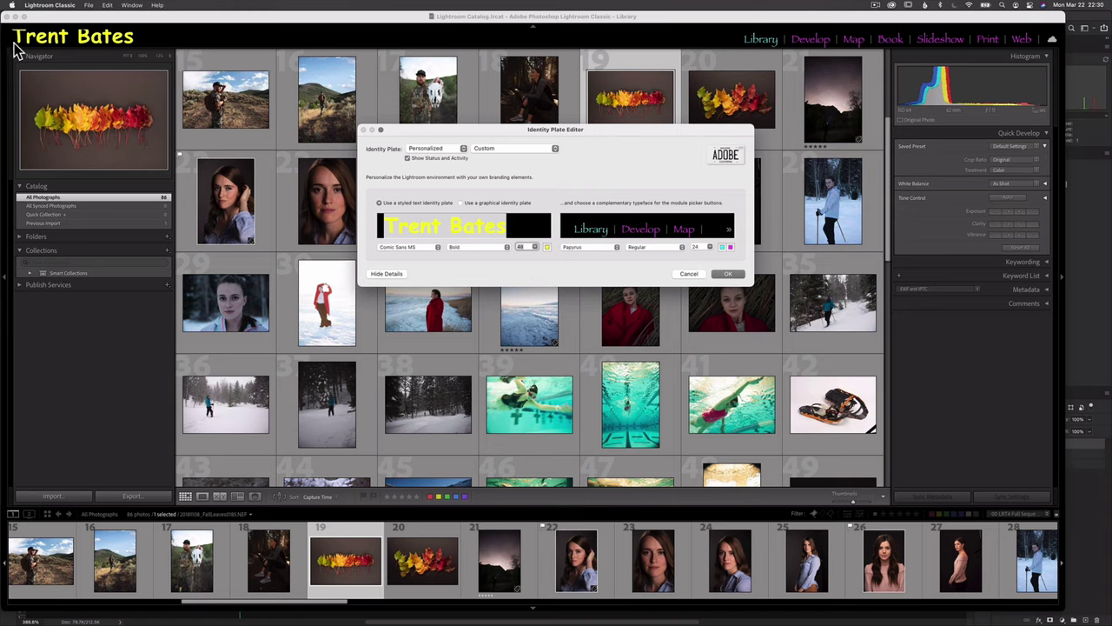
{"action": "left_click", "coordinate": [535, 248]}
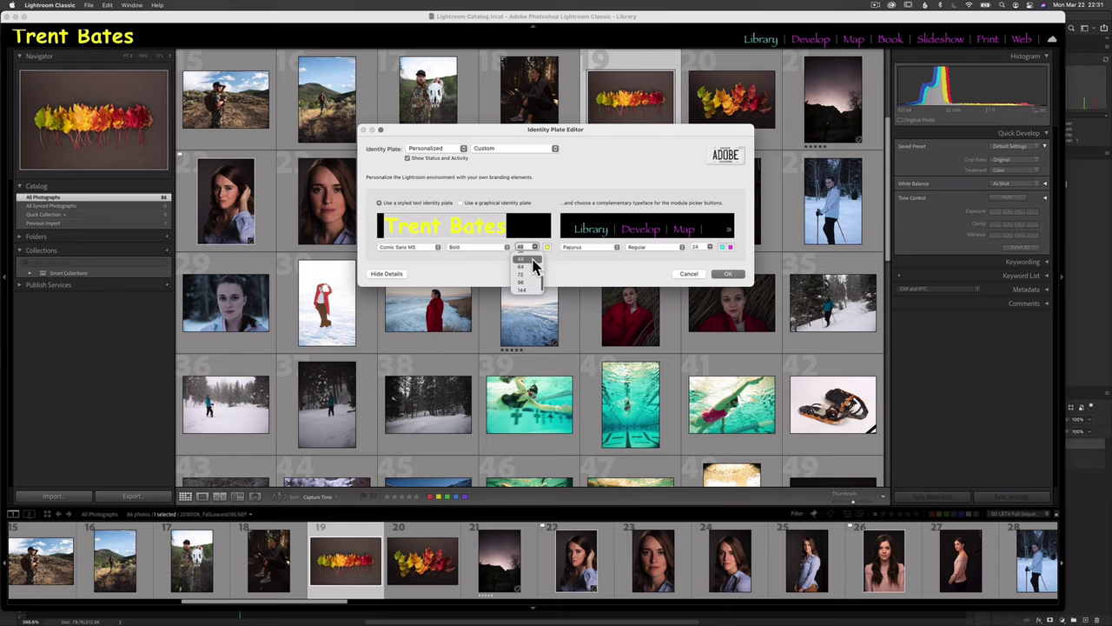
{"action": "left_click", "coordinate": [538, 253]}
Check the plate text colour and keep the module button font as Papyrus at size 24.
{"action": "left_click", "coordinate": [547, 247]}
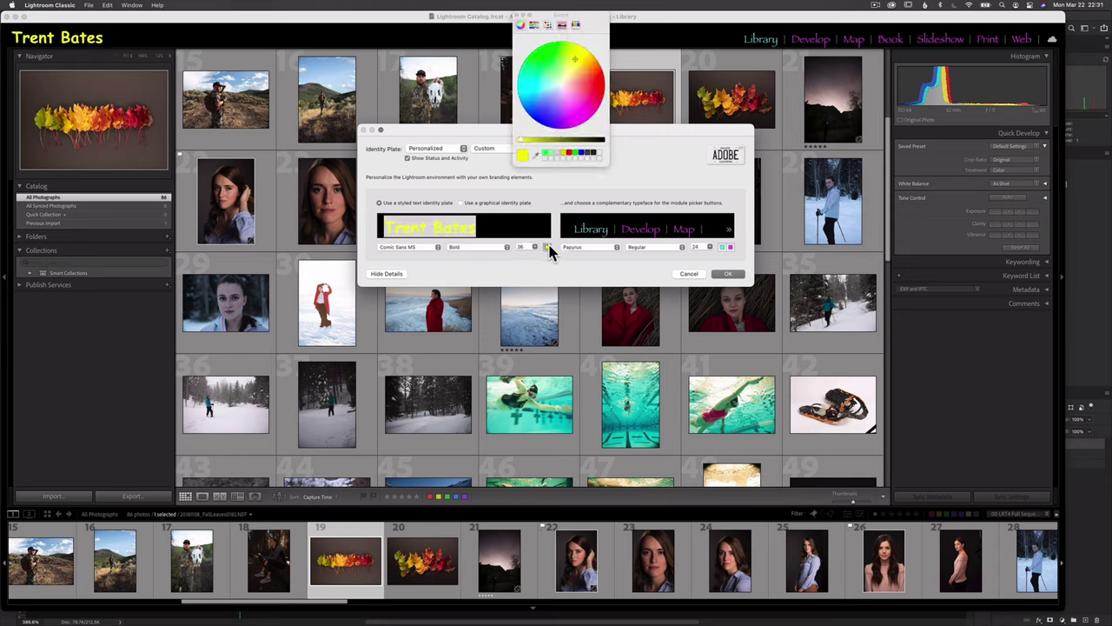
{"action": "left_click", "coordinate": [519, 16]}
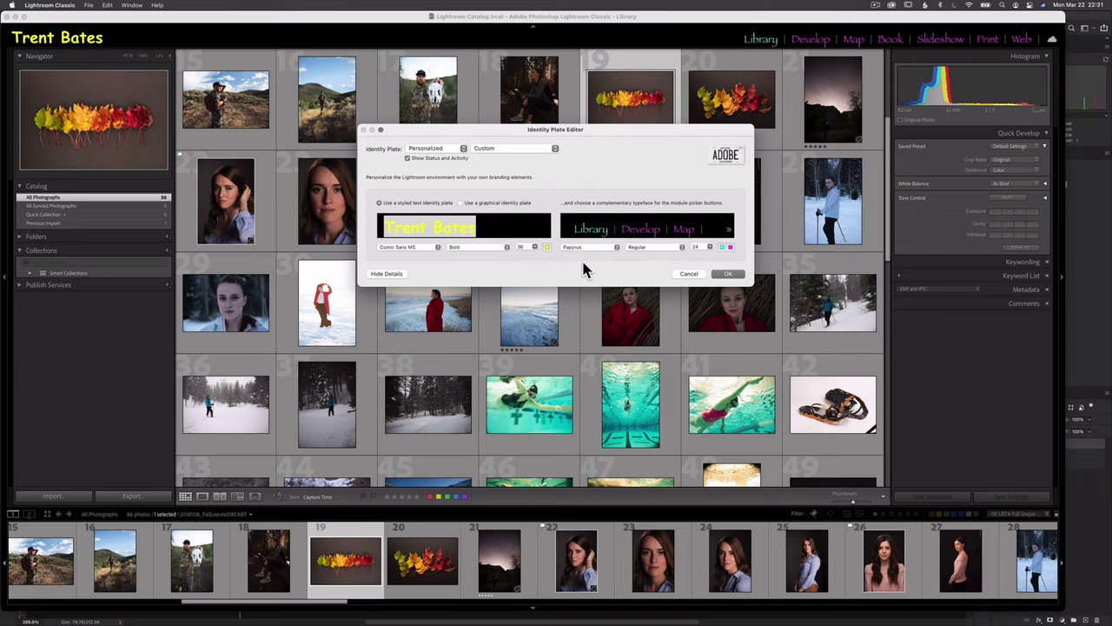
{"action": "left_click", "coordinate": [611, 247]}
{"action": "left_click", "coordinate": [644, 263]}
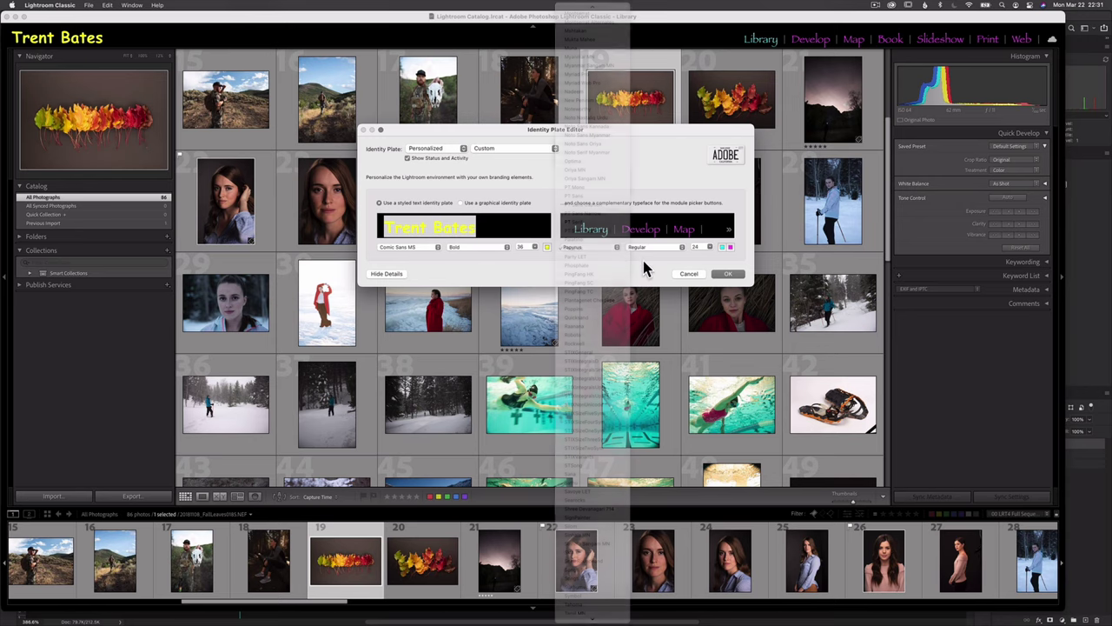
{"action": "left_click", "coordinate": [709, 247]}
{"action": "left_click", "coordinate": [730, 260]}
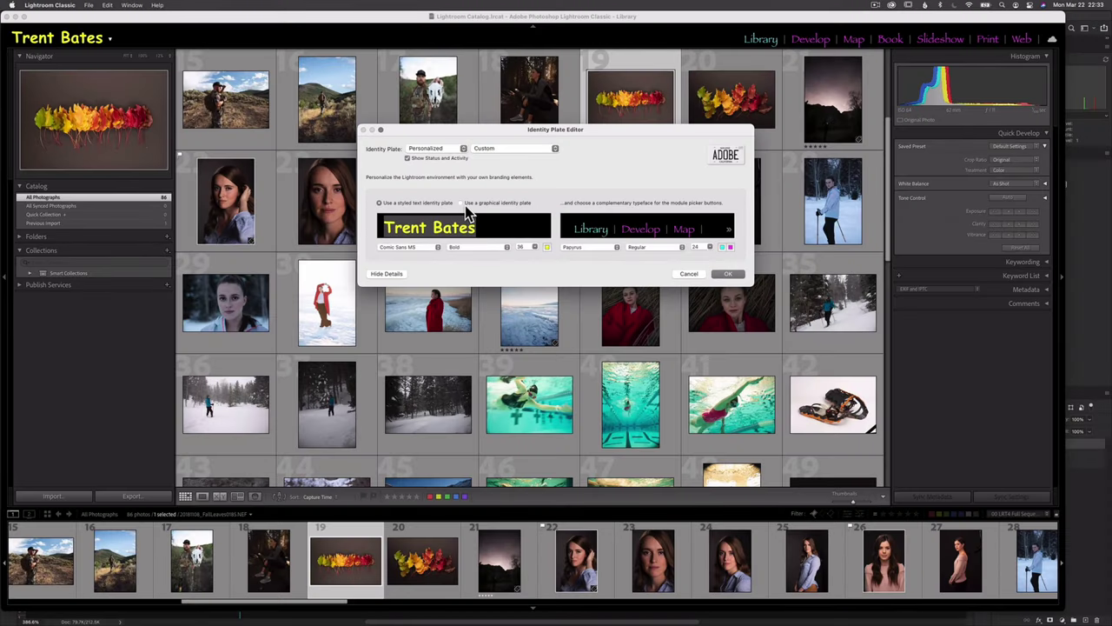
Switch to a graphical identity plate and load LrC.png from IDPlateGraphics as its image.
{"action": "left_click", "coordinate": [461, 202]}
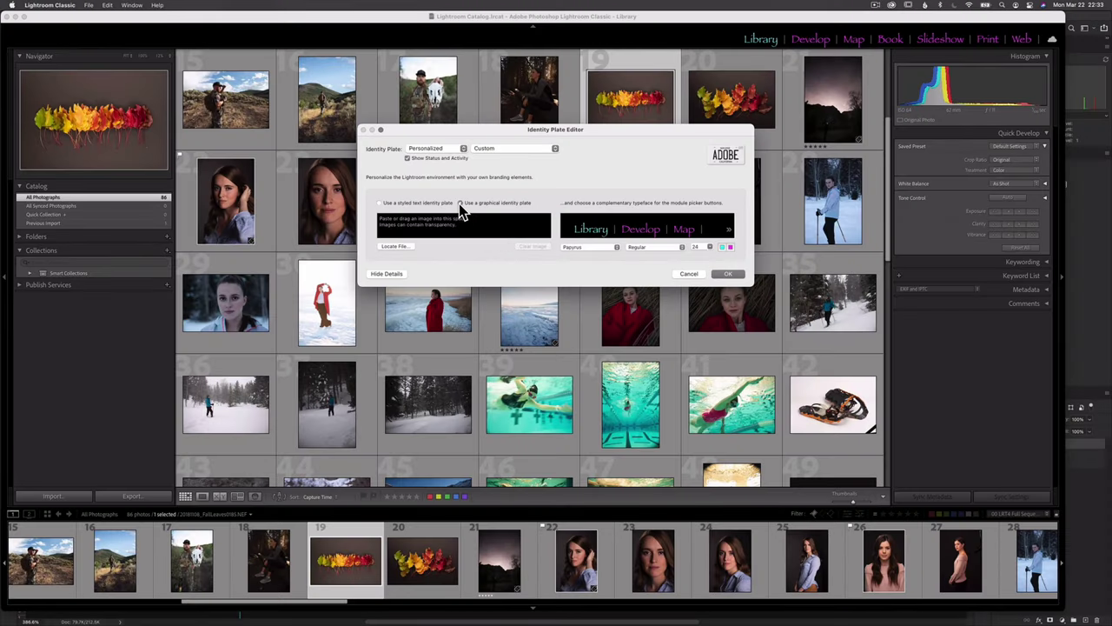
{"action": "left_click", "coordinate": [395, 247]}
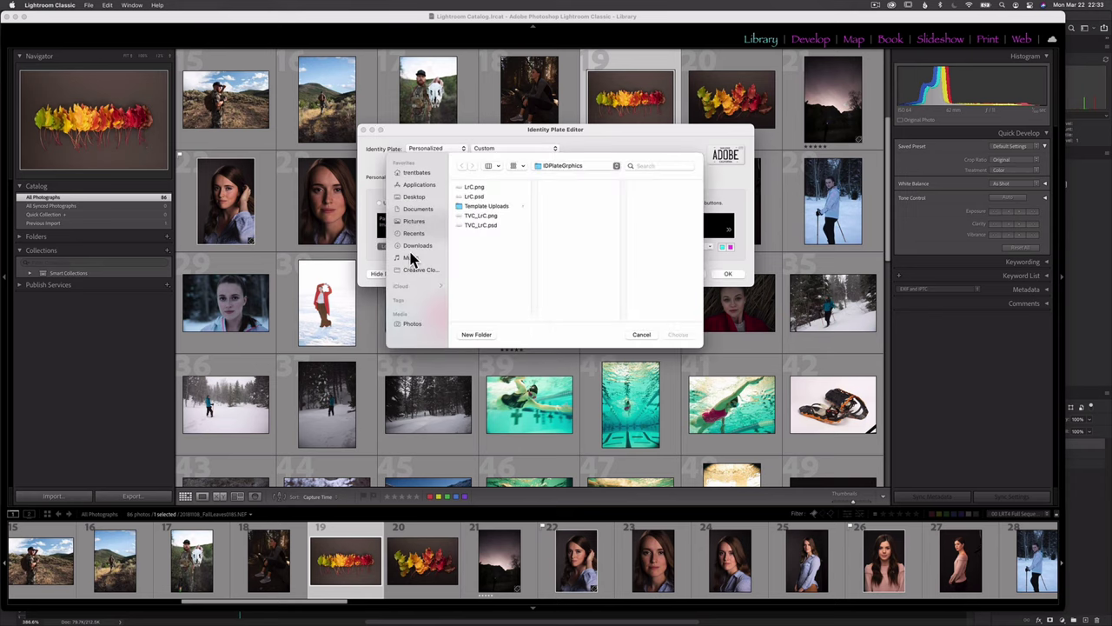
{"action": "left_click", "coordinate": [475, 188]}
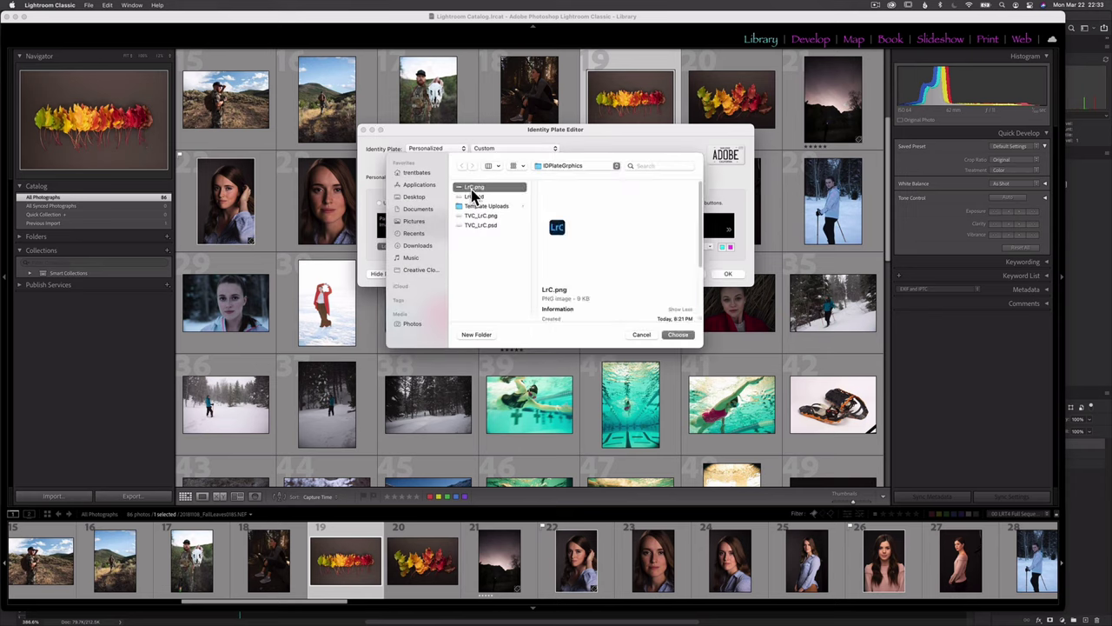
{"action": "left_click", "coordinate": [677, 334]}
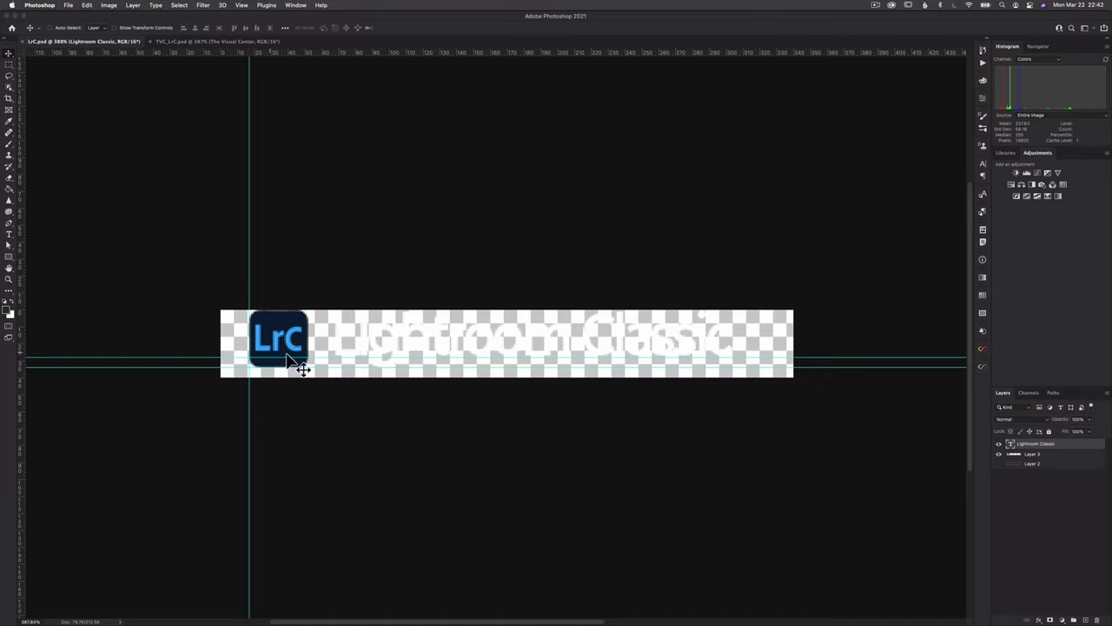
{"action": "key", "text": "super"}
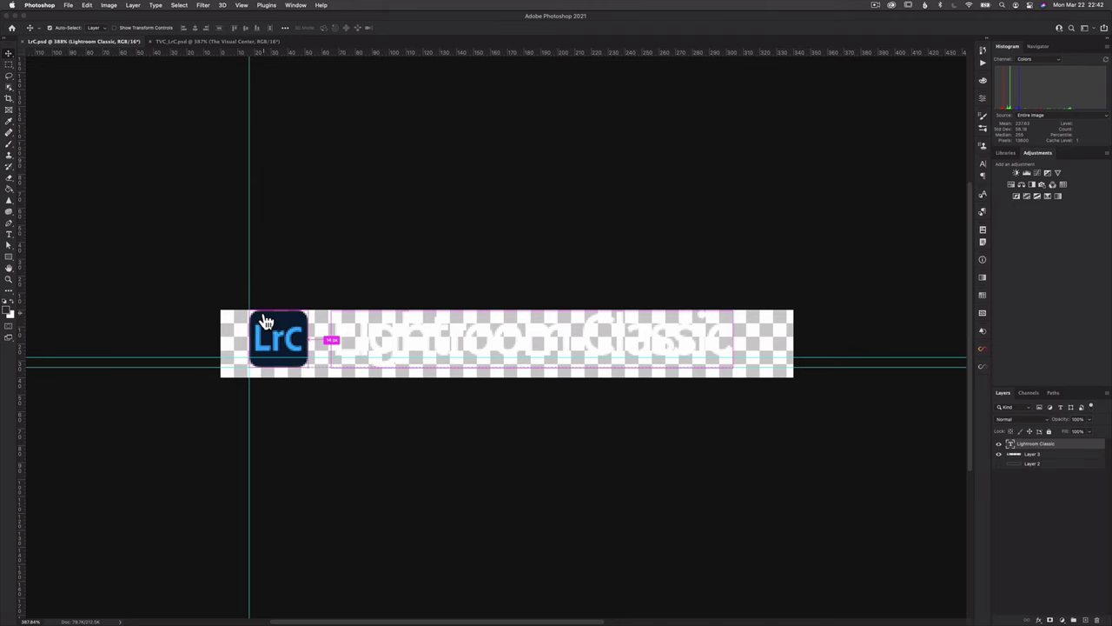
{"action": "key", "text": "super+Tab"}
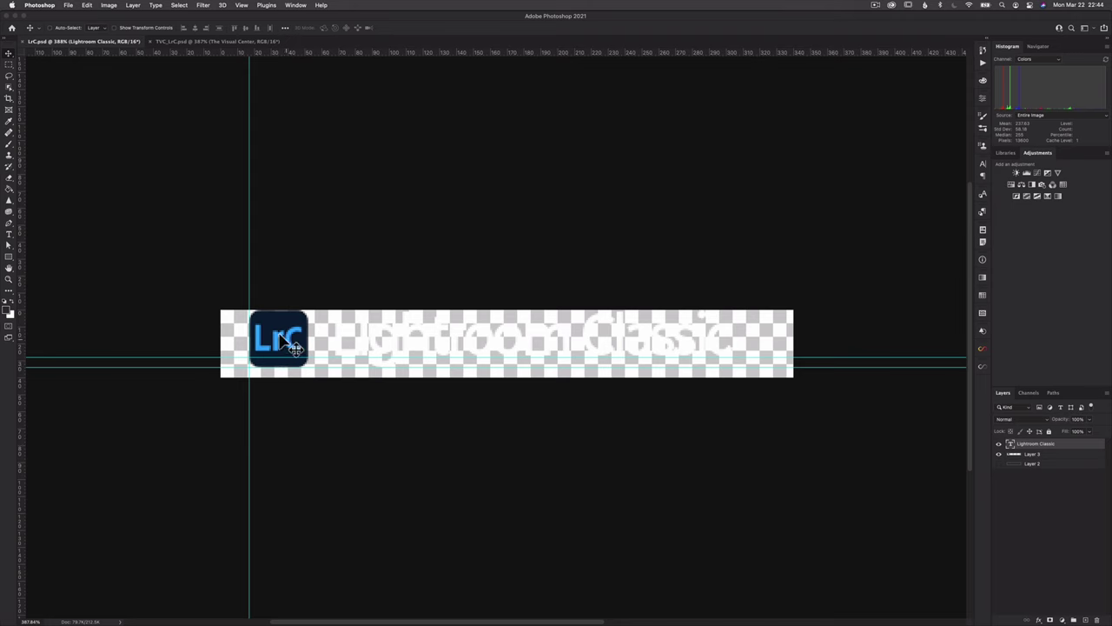
{"action": "key", "text": "super+Tab"}
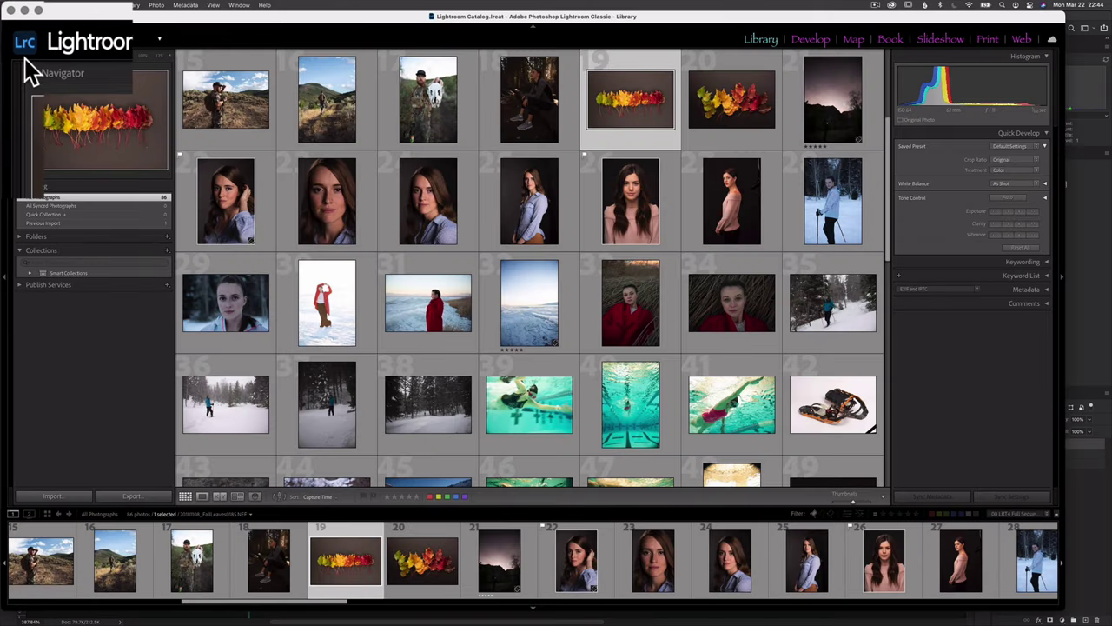
{"action": "key", "text": "super+Tab"}
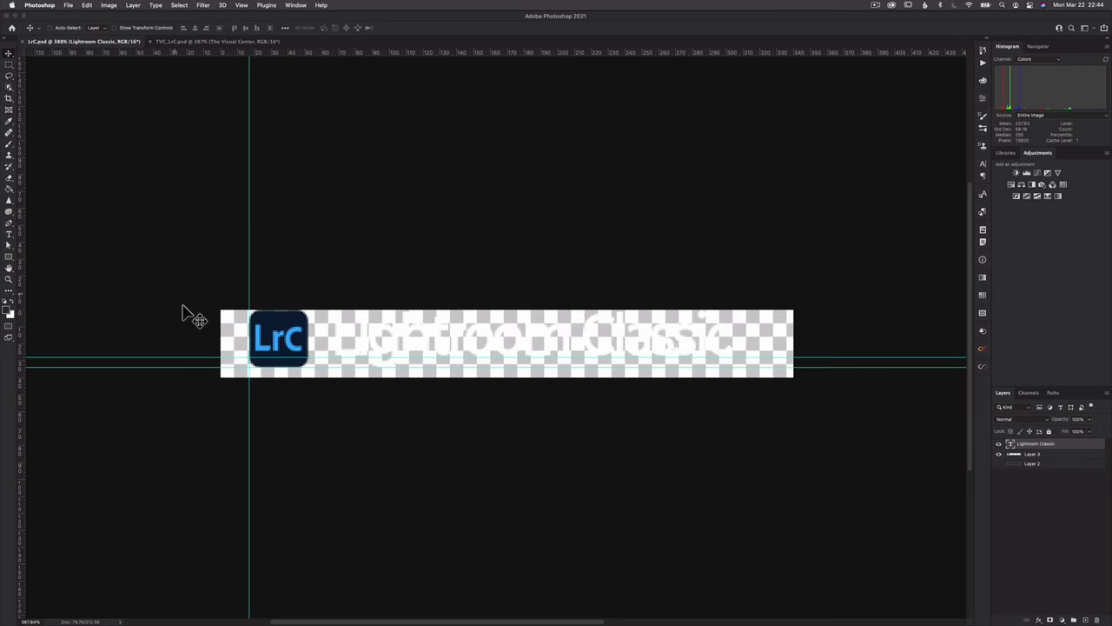
Save the LrC logo as a PNG copy with default PNG options, then return to Lightroom Classic.
{"action": "left_click", "coordinate": [69, 5]}
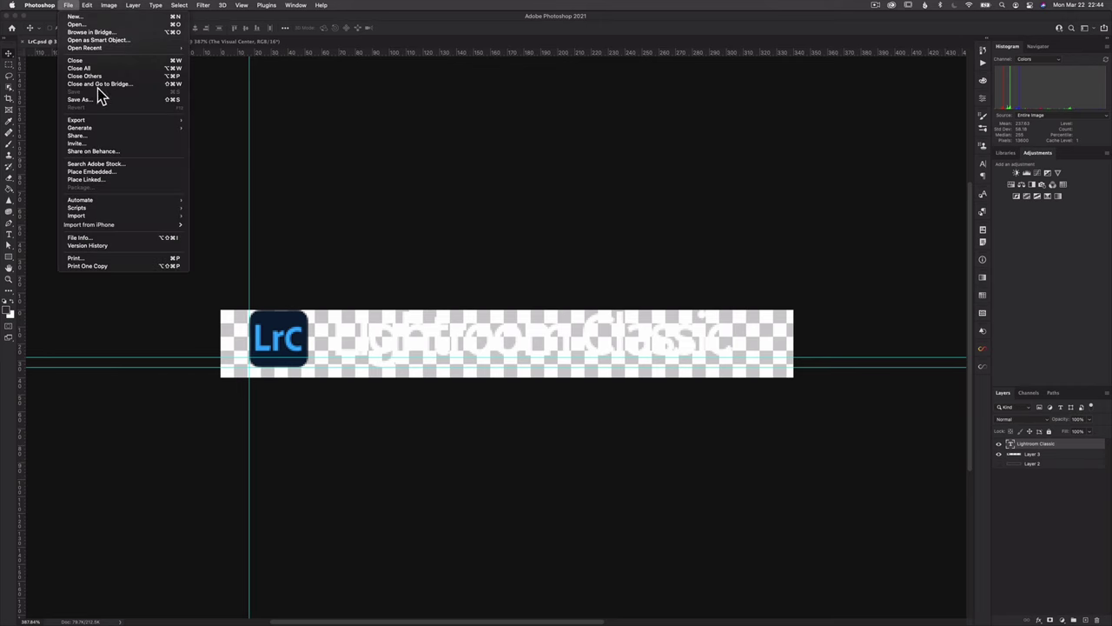
{"action": "left_click", "coordinate": [95, 100]}
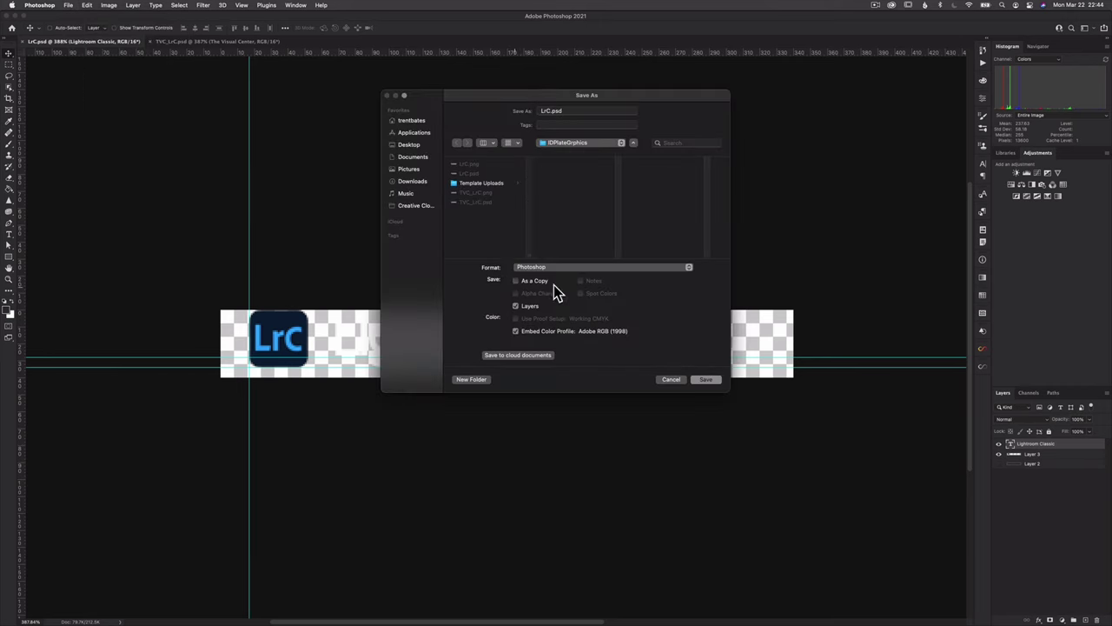
{"action": "left_click", "coordinate": [567, 267]}
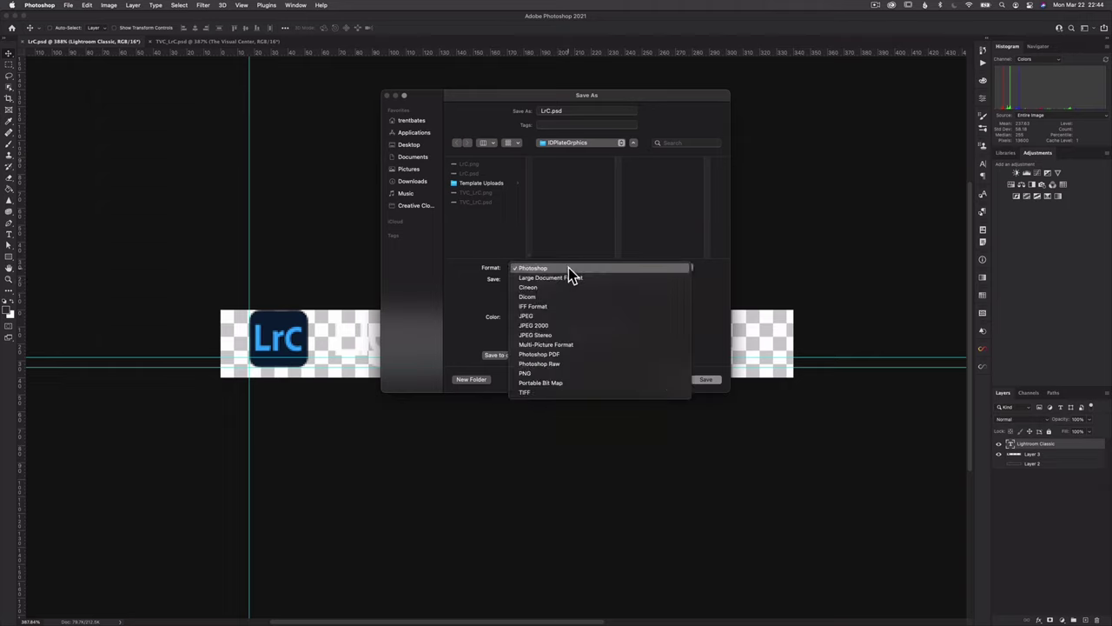
{"action": "left_click", "coordinate": [545, 373]}
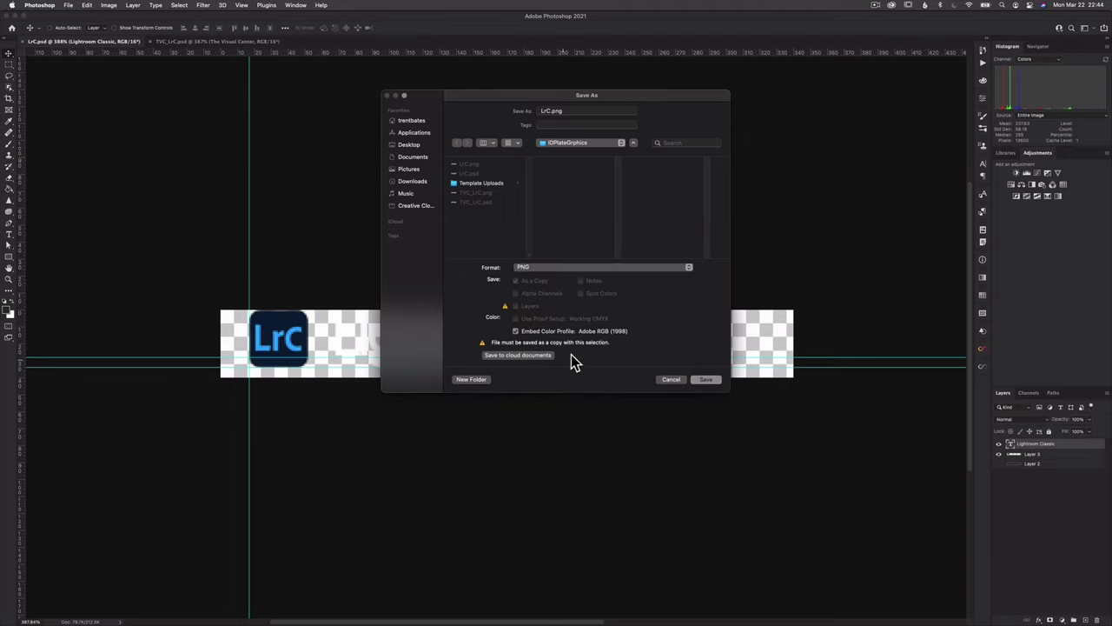
{"action": "left_click", "coordinate": [706, 381]}
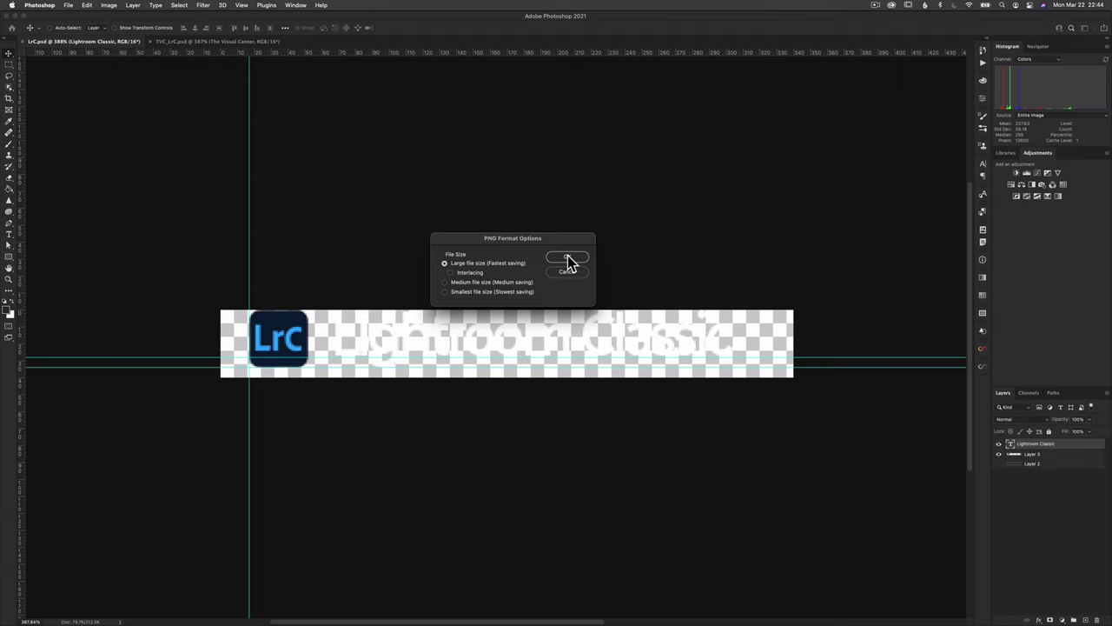
{"action": "left_click", "coordinate": [569, 258]}
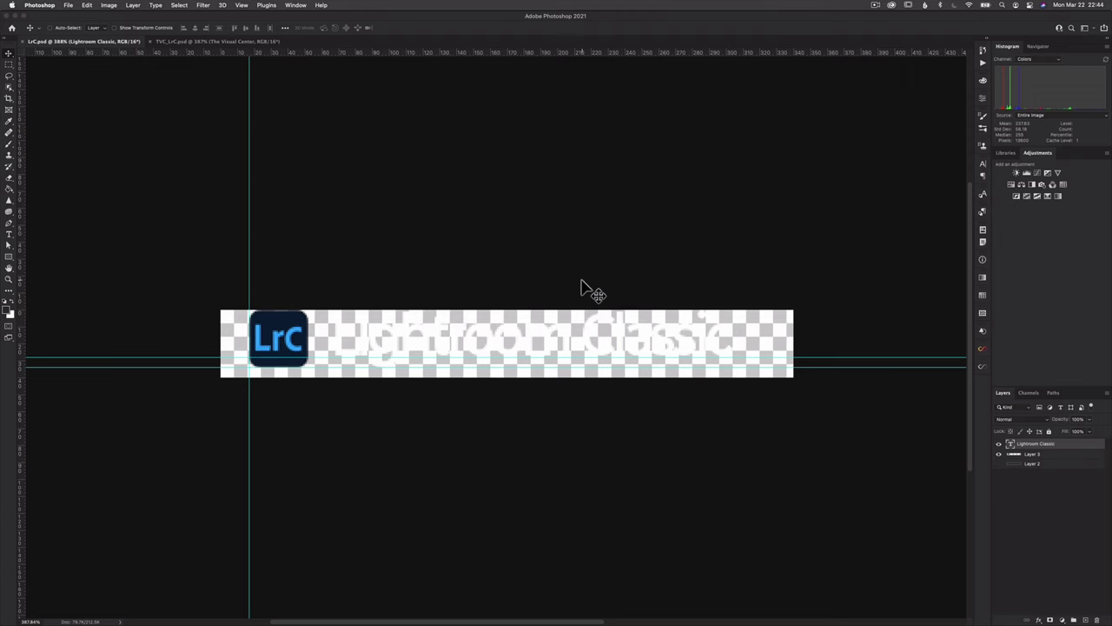
{"action": "key", "text": "super+Tab"}
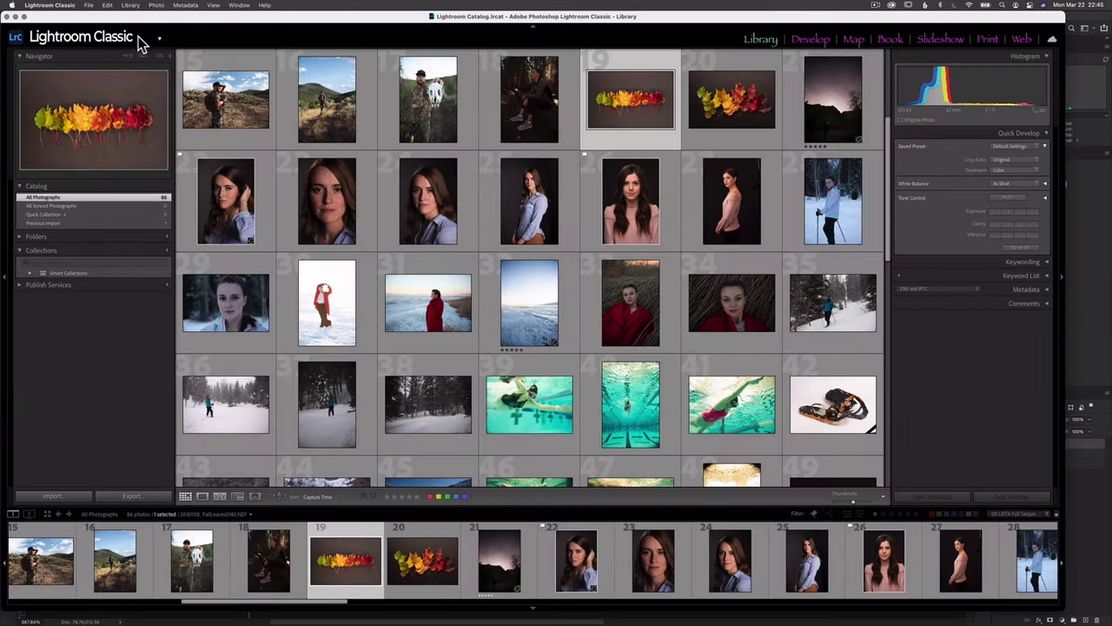
Set the graphical identity plate image to TVC_LrC.png, The Visual Center logo.
{"action": "left_click", "coordinate": [139, 38]}
{"action": "left_click", "coordinate": [167, 117]}
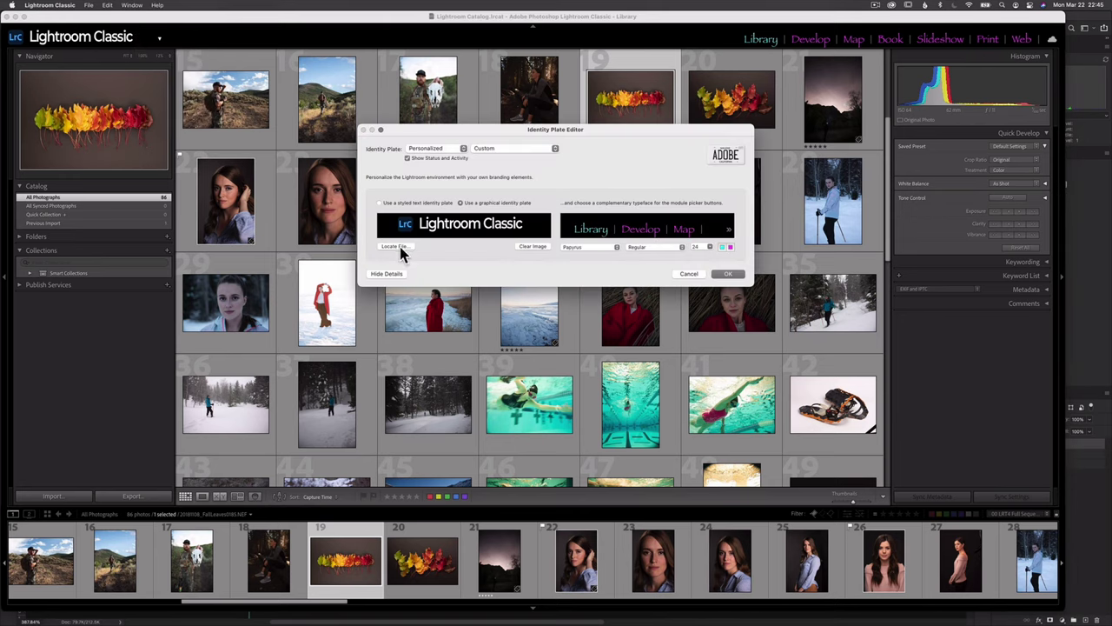
{"action": "left_click", "coordinate": [400, 251]}
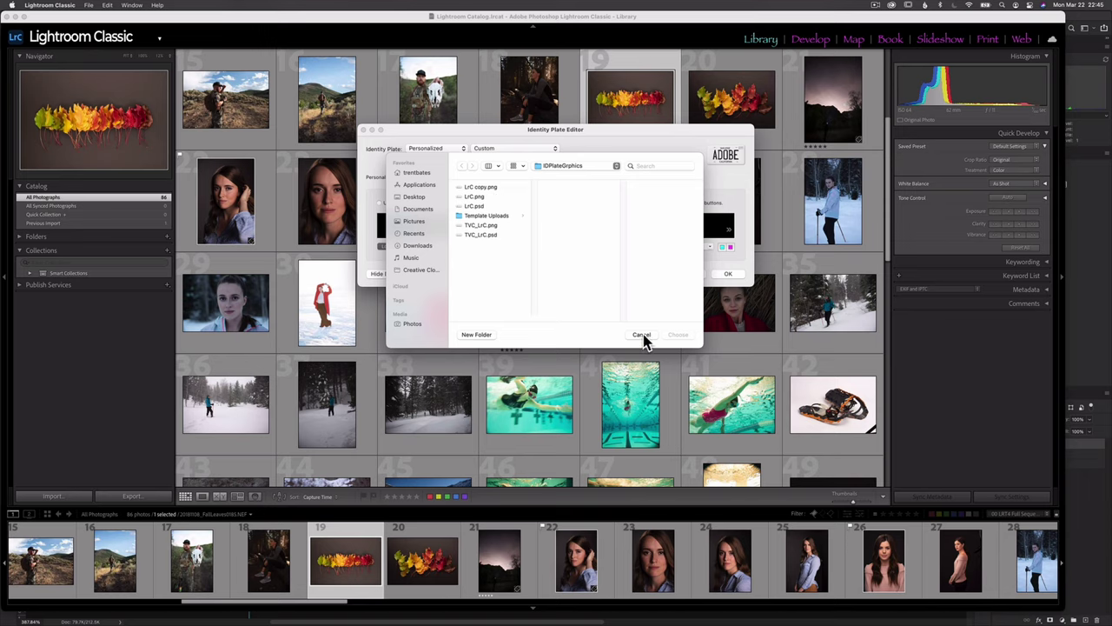
{"action": "left_click", "coordinate": [481, 225]}
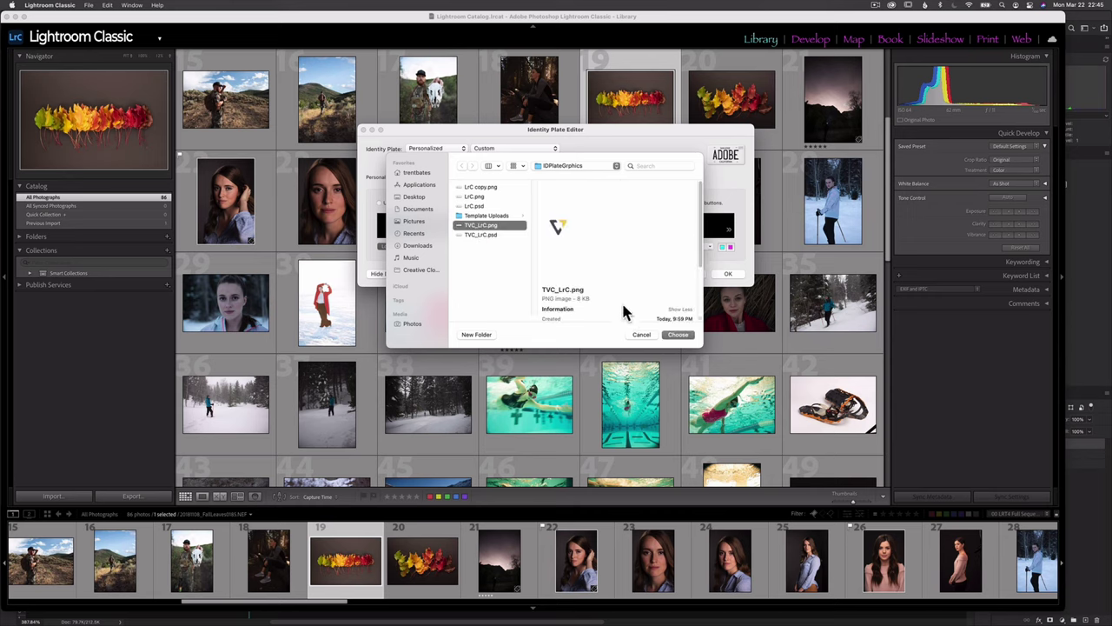
{"action": "left_click", "coordinate": [691, 336]}
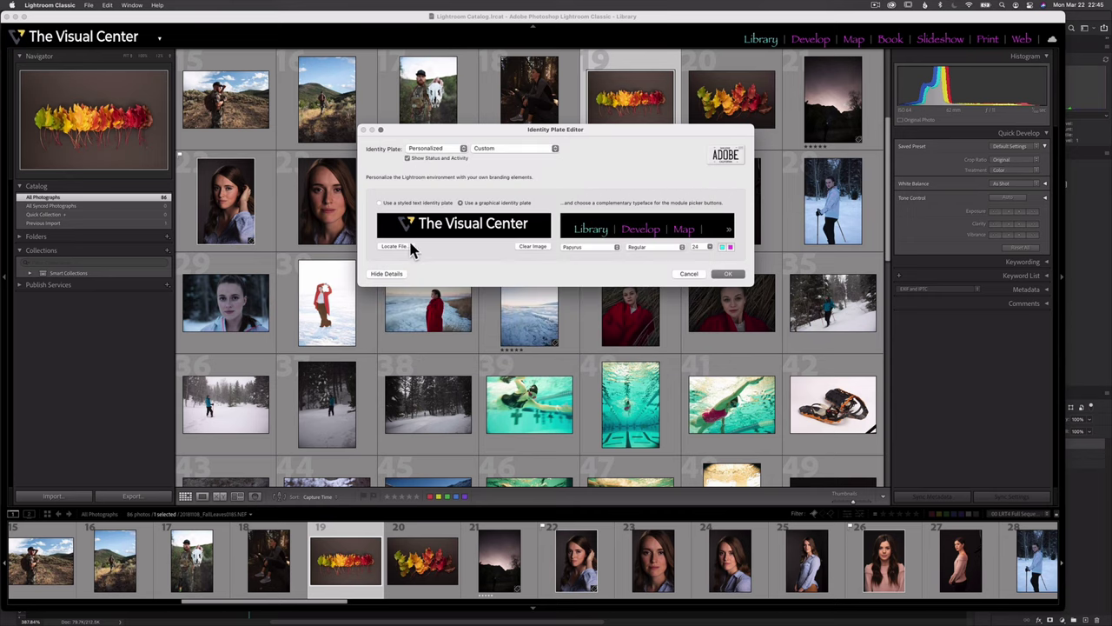